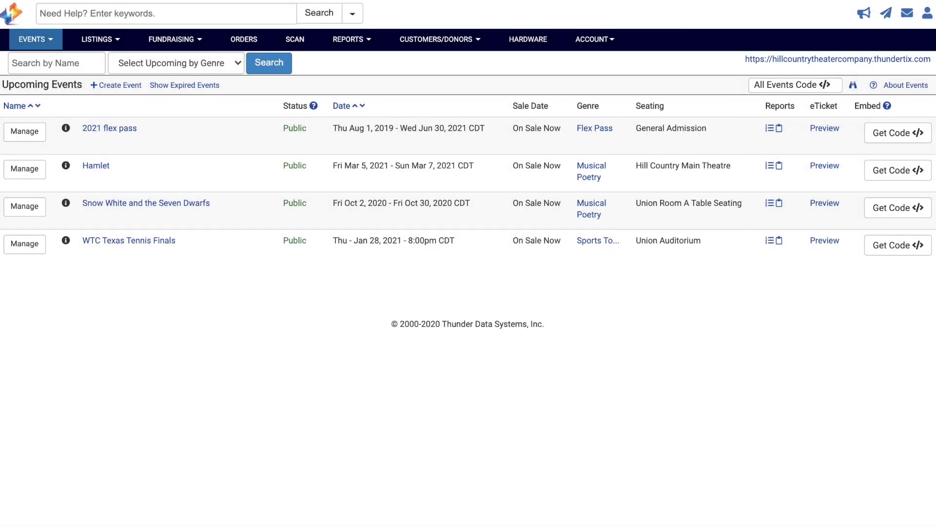
- Open the ticket-selling seat map for Hamlet's Friday March 5, 2021, 7:00 PM performance
mouse_move(14, 180)
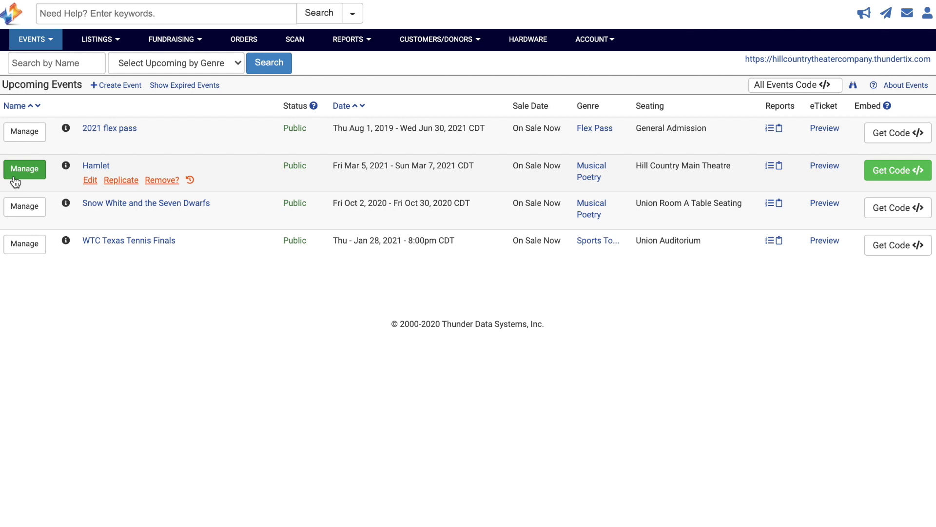
left_click(41, 177)
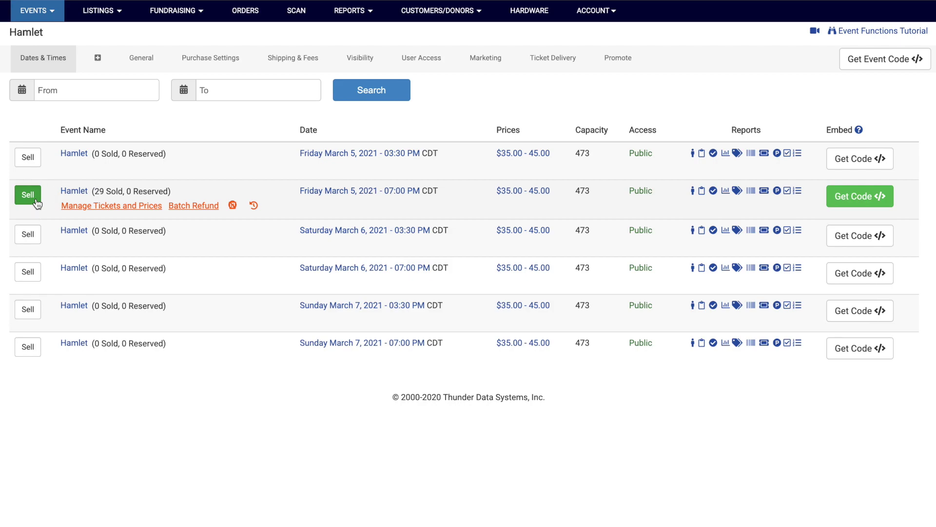
left_click(27, 195)
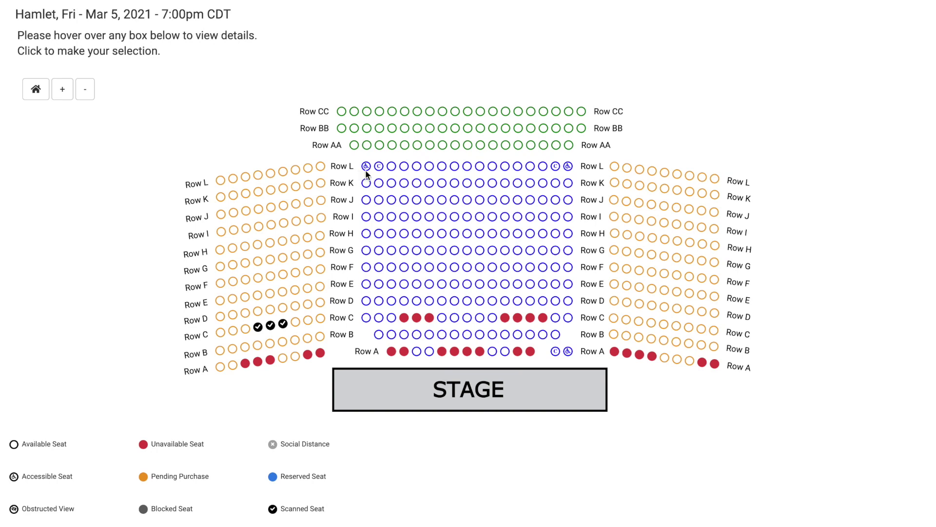
- Examine the accessible seat in Row L and the buyer details of sold seat 5 in Stage Left Row A
mouse_move(367, 171)
mouse_move(271, 361)
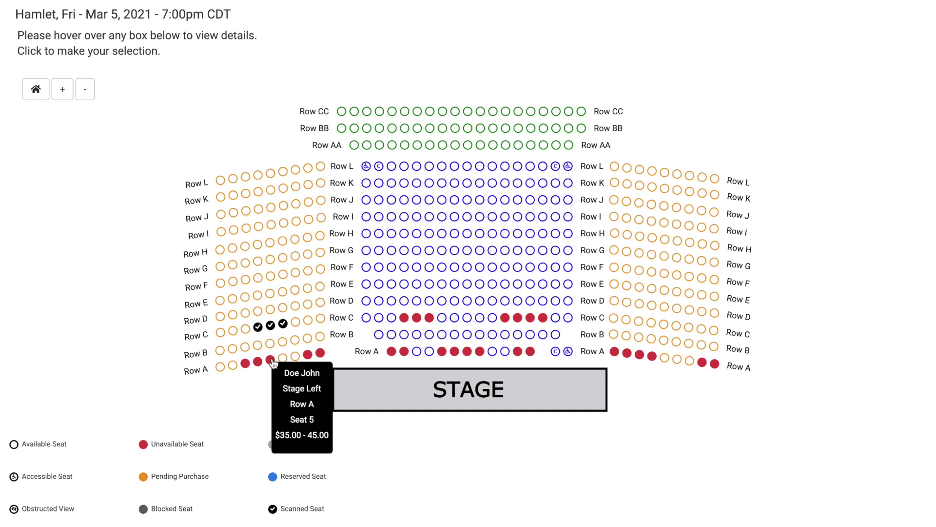
left_click(271, 361)
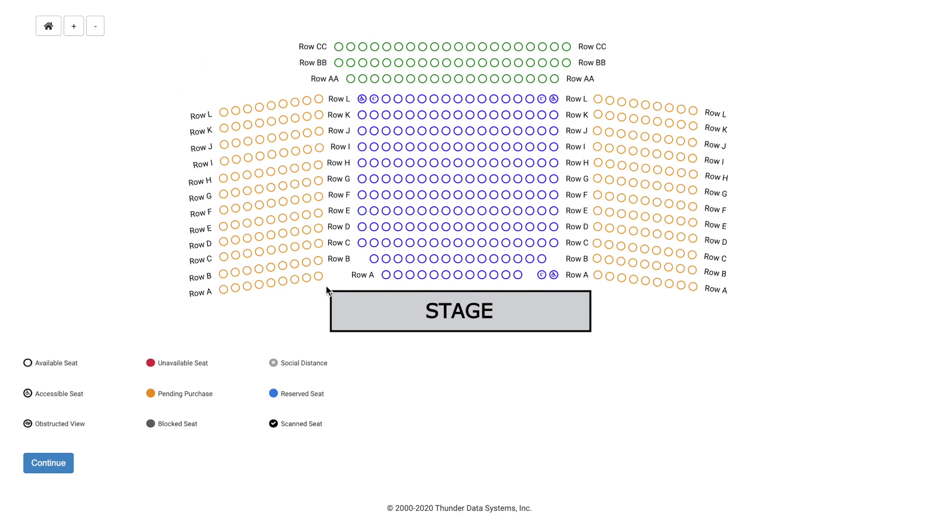
- Block the full Row A in all performances and block the full Row CC for this performance
scroll(337, 264, "down", 2)
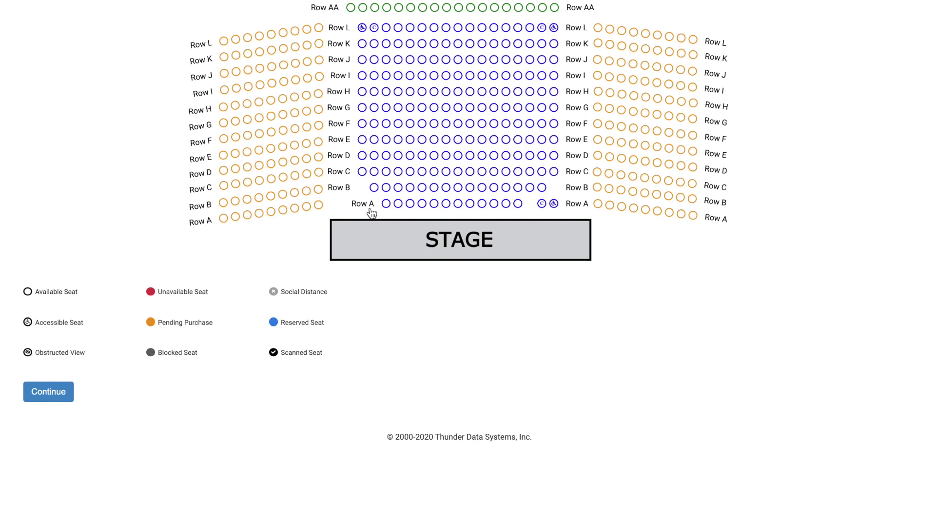
right_click(385, 203)
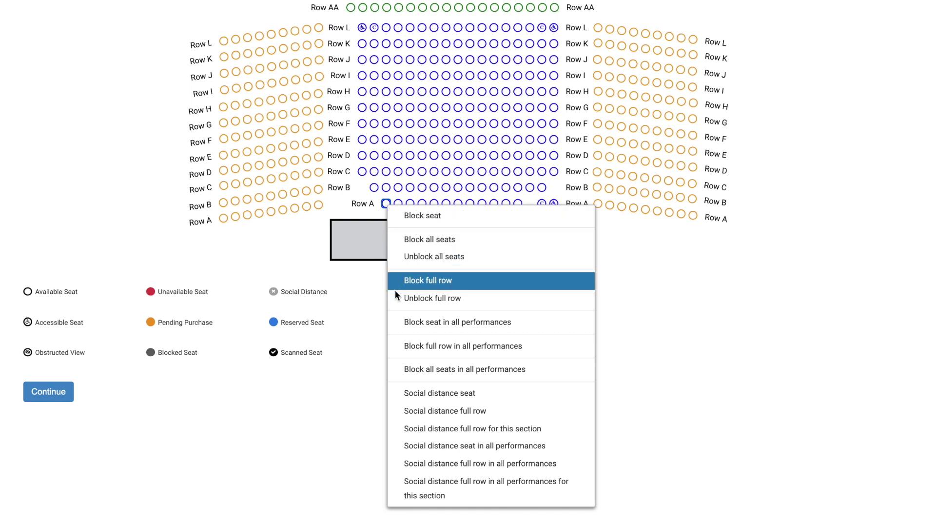
left_click(399, 351)
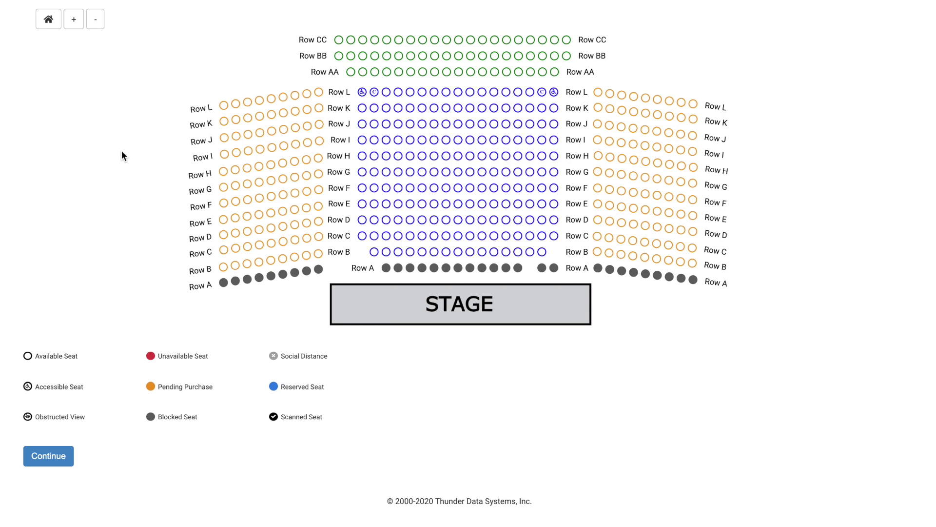
right_click(339, 40)
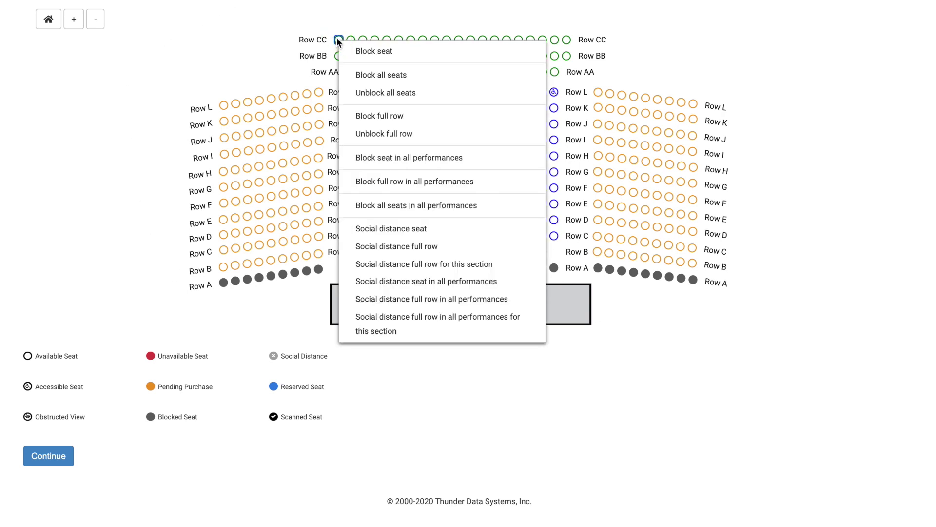
left_click(349, 122)
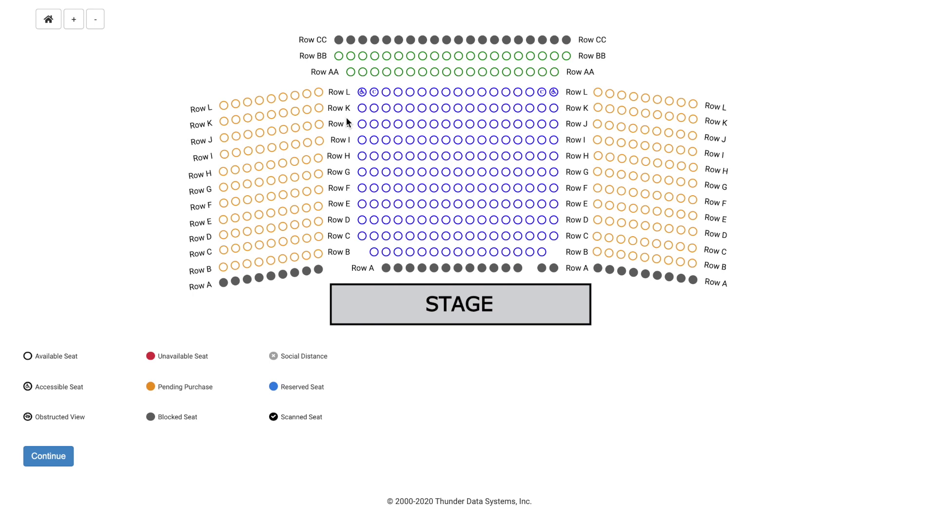
- Block the first two seats of Row BB individually
right_click(338, 57)
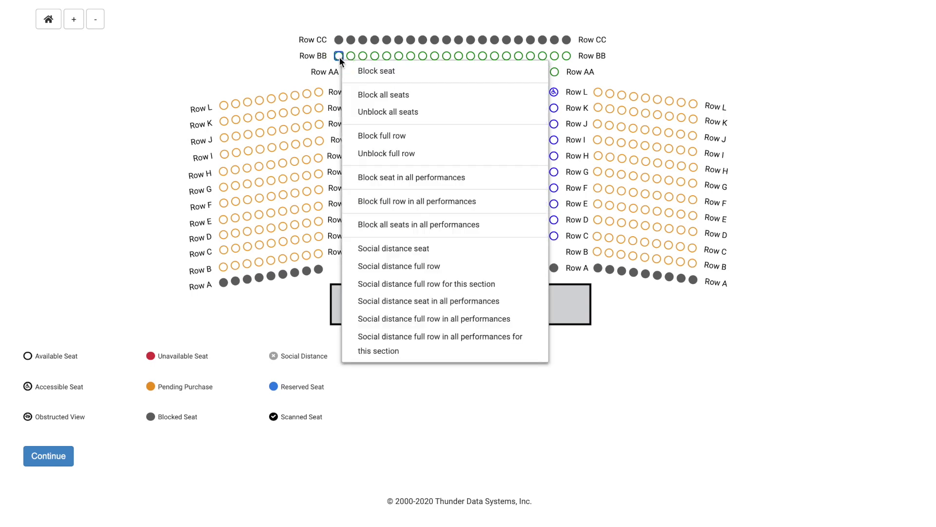
left_click(343, 70)
right_click(351, 56)
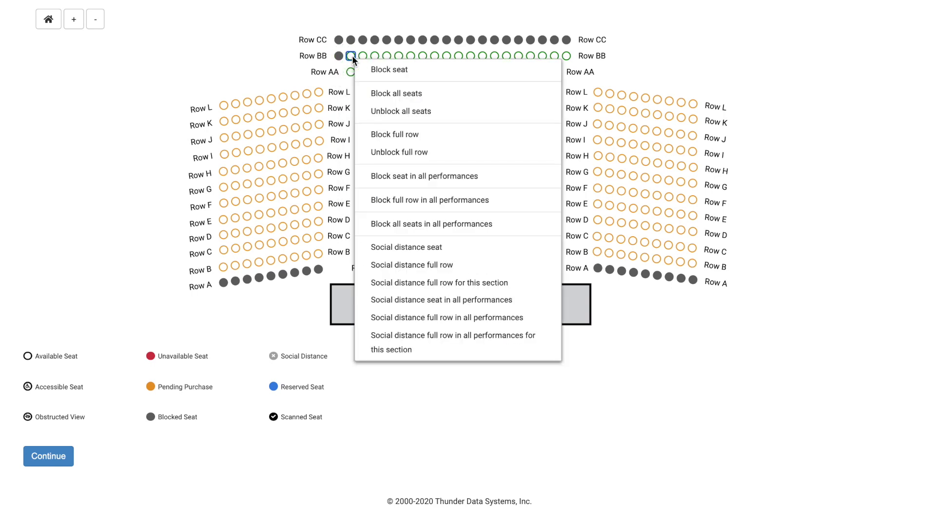
left_click(360, 74)
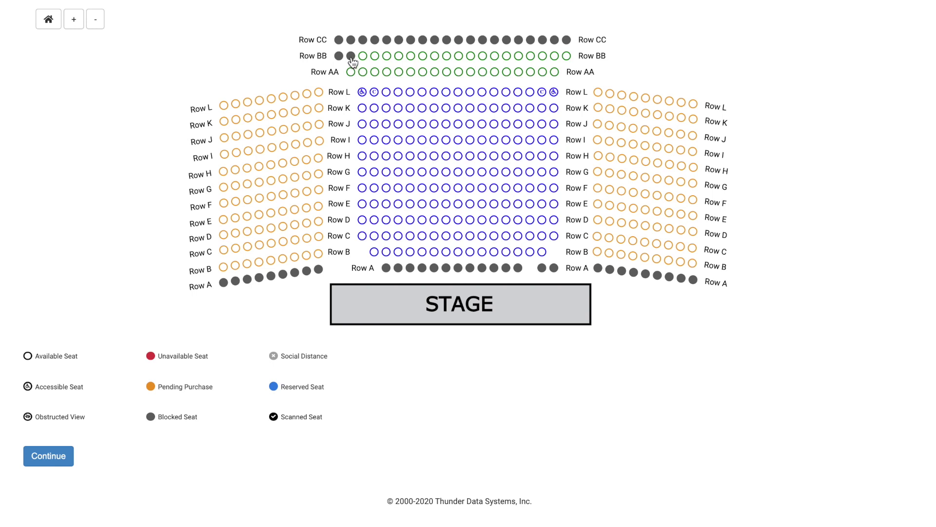
- Unblock the first two seats of Row BB
right_click(350, 56)
left_click(356, 69)
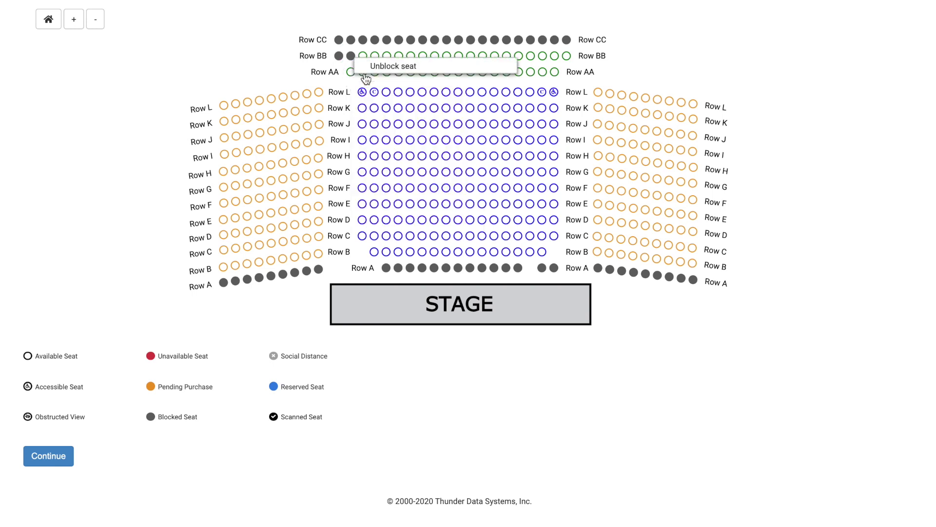
right_click(339, 56)
left_click(344, 69)
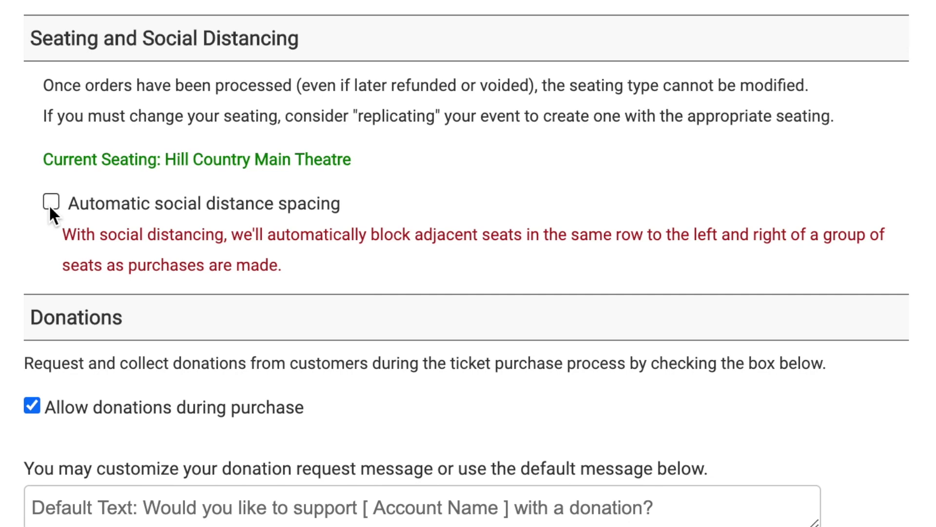
- Enable automatic social distance spacing for the event and set the number of automatically blocked seats to 2
left_click(51, 202)
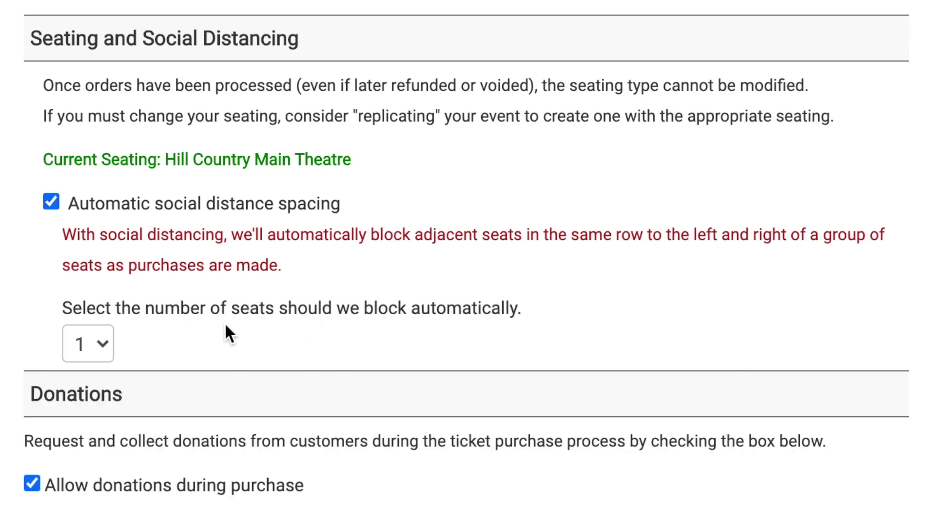
left_click(107, 343)
left_click(110, 363)
left_click(129, 341)
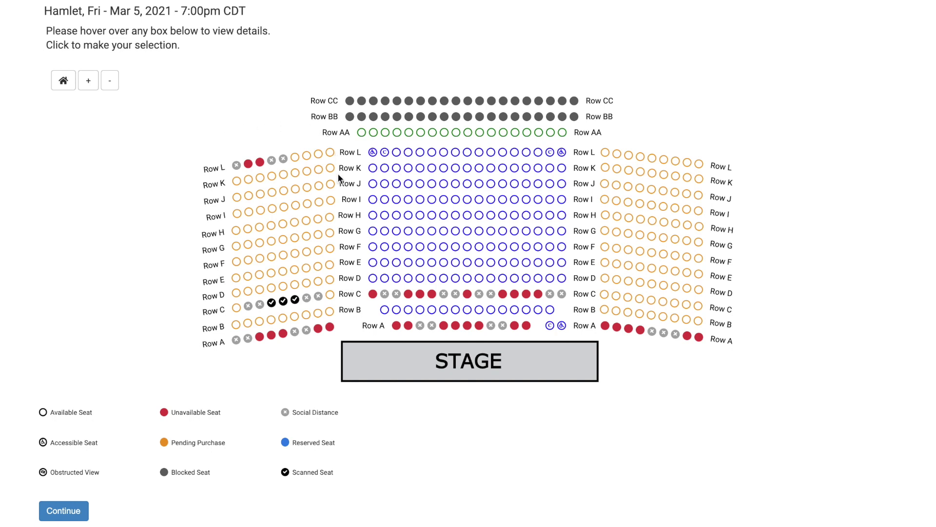
- Mark the full Rows B, D and F as social distanced across all sections of the seat map
right_click(330, 311)
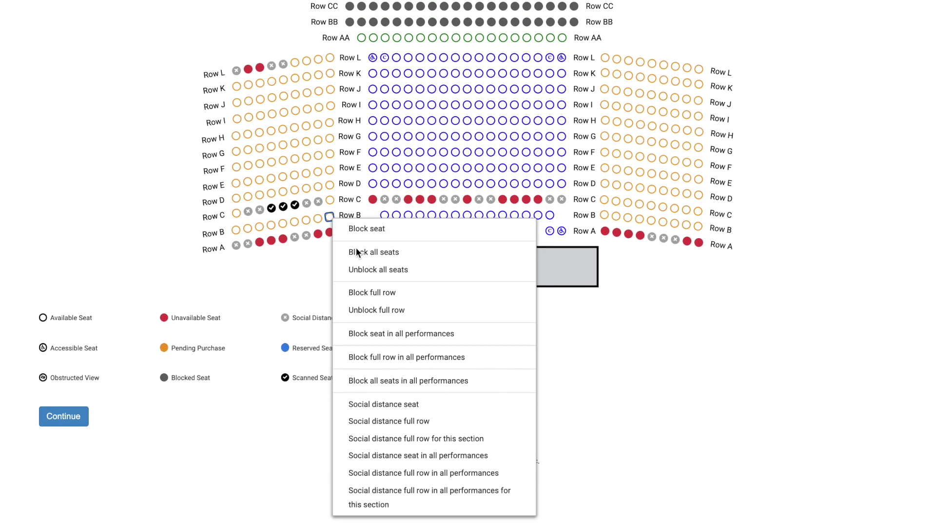
right_click(331, 185)
left_click(474, 395)
right_click(332, 153)
left_click(454, 356)
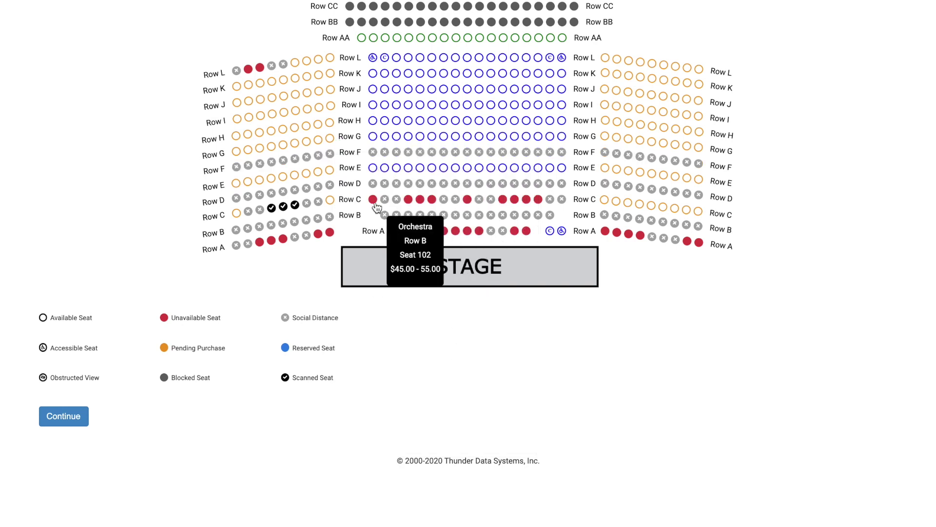
- Remove the social distancing from the full Rows F, D and B
right_click(331, 153)
left_click(343, 239)
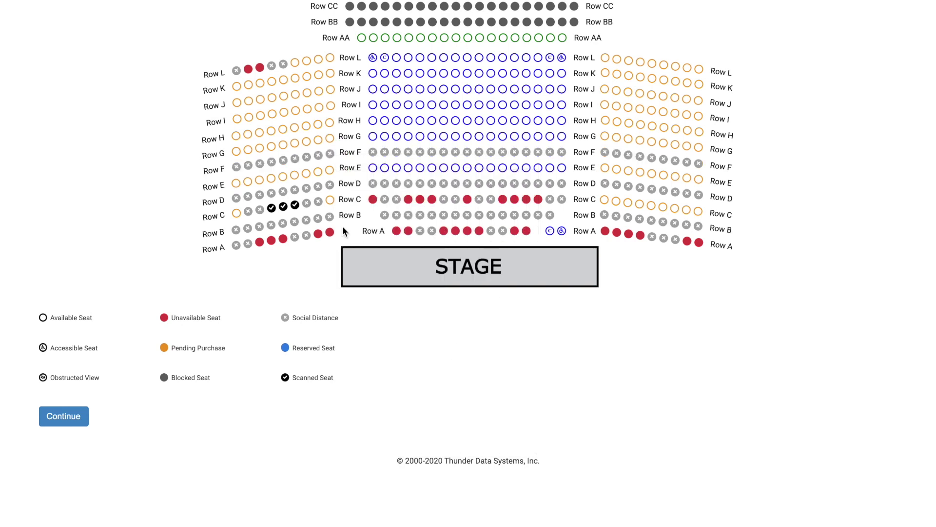
right_click(331, 187)
left_click(344, 276)
right_click(332, 215)
left_click(346, 307)
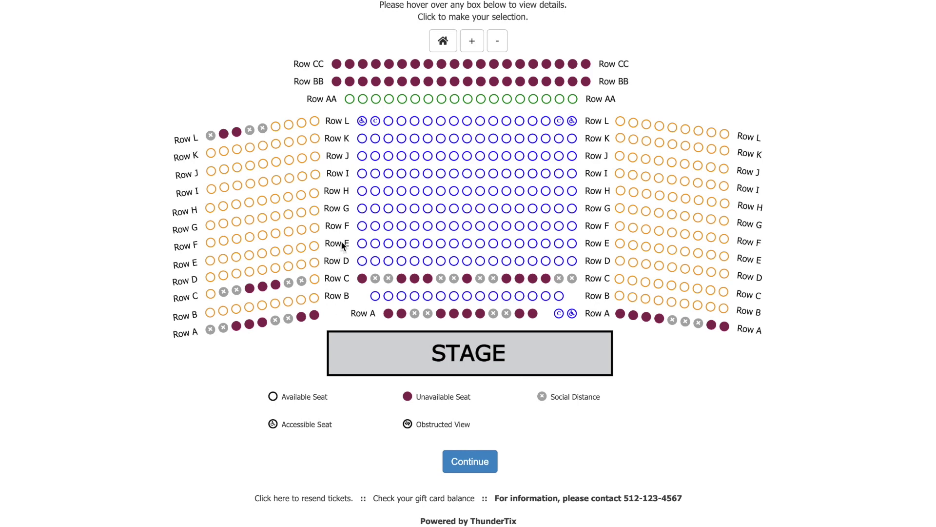
- As a customer, select the third, fourth and sixth seats of Orchestra Row G, leaving a one-seat gap, and continue the purchase
left_click(388, 208)
left_click(402, 208)
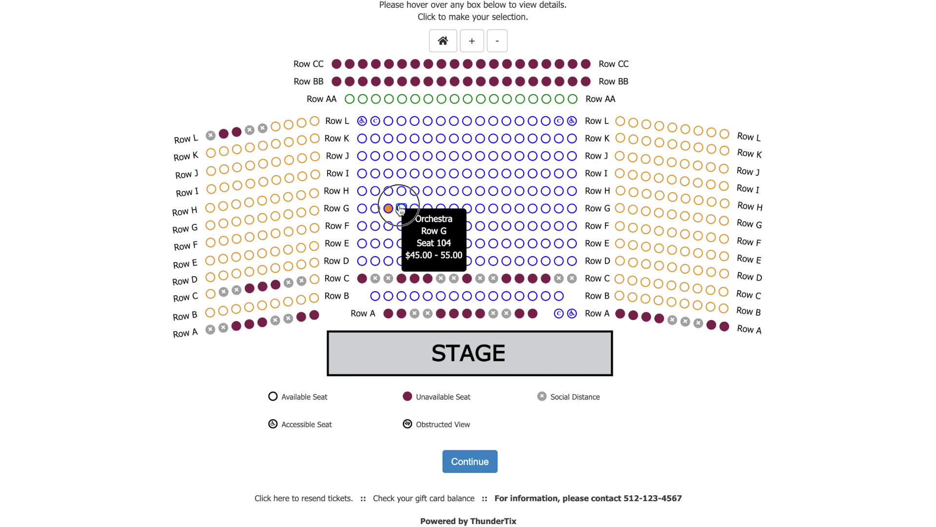
left_click(427, 208)
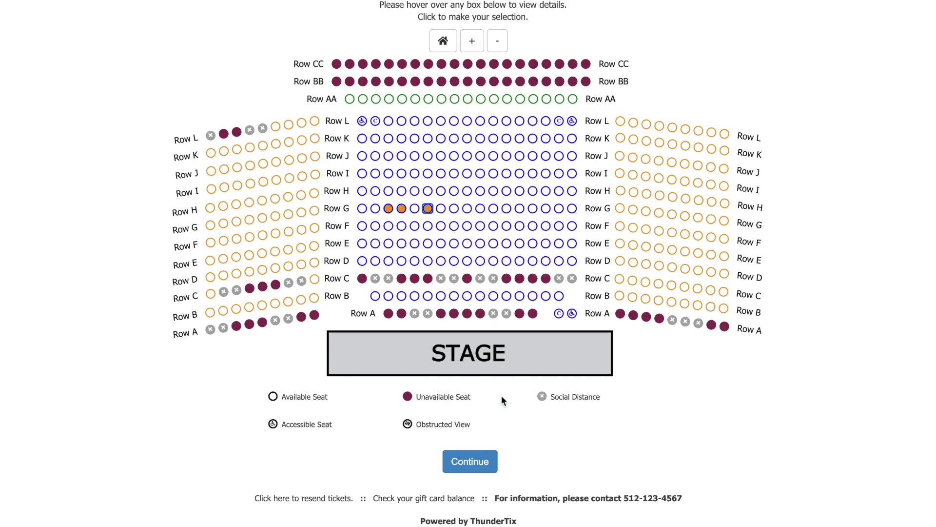
left_click(493, 458)
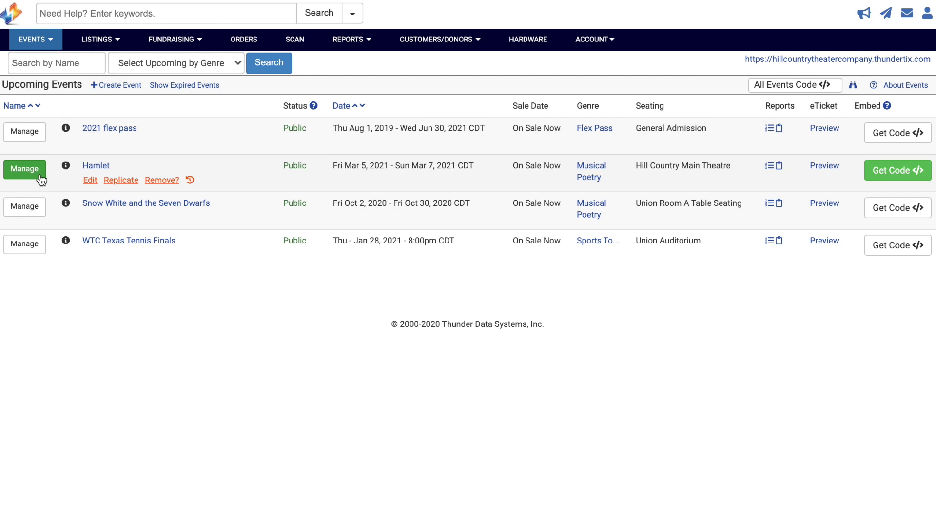
- Open ticket and price management for Hamlet's Friday March 5, 2021, 7:00 PM performance
left_click(30, 169)
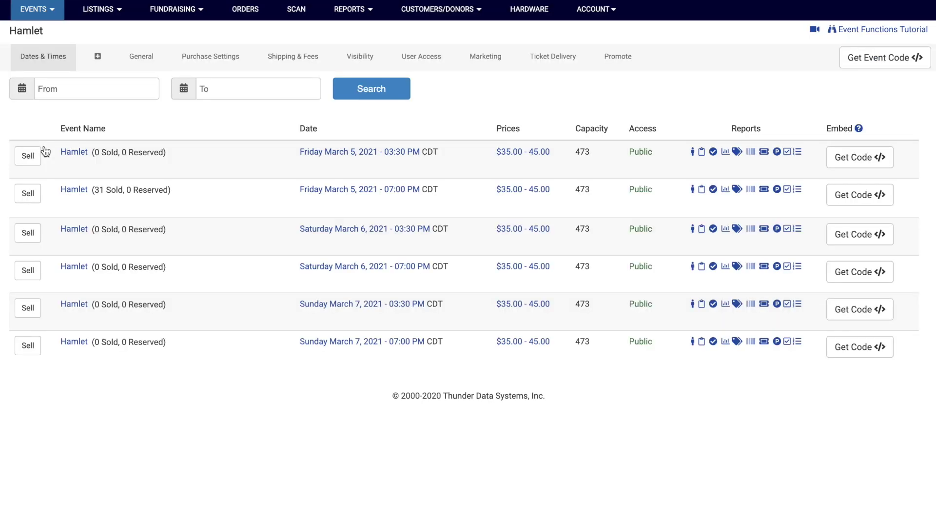
mouse_move(78, 212)
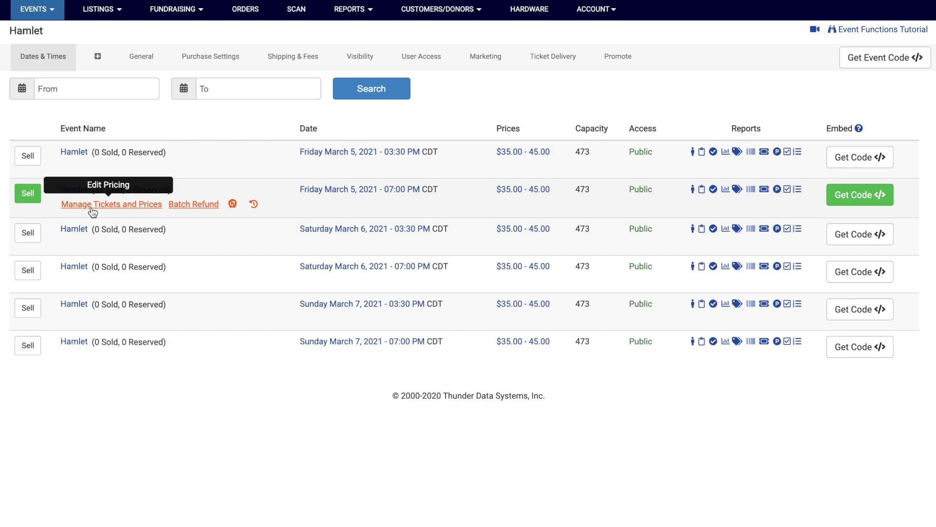
left_click(93, 205)
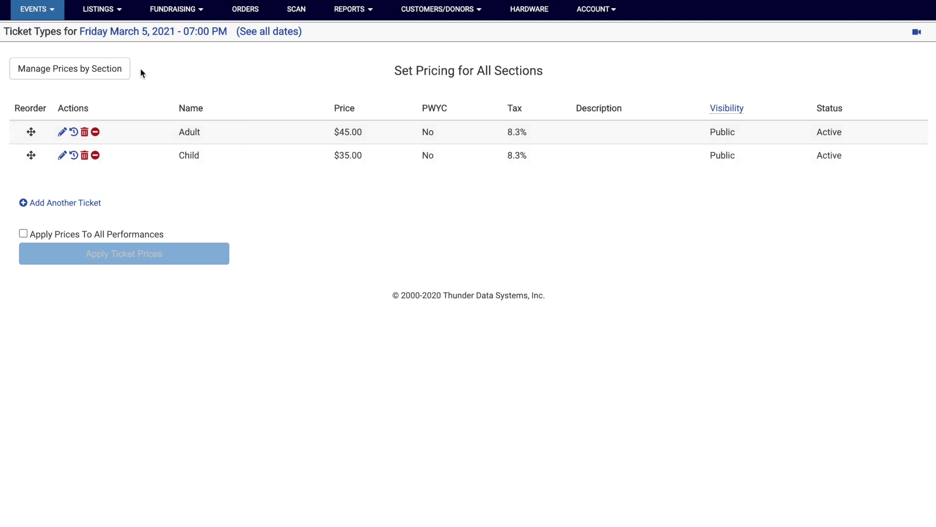
- Switch the ticket pricing to manage prices by section for the Orchestra section
left_click(122, 72)
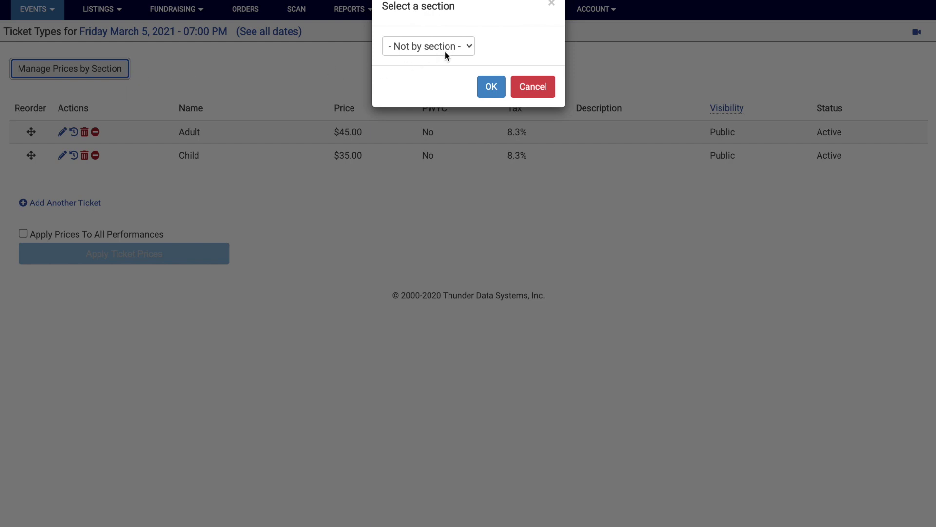
left_click(443, 52)
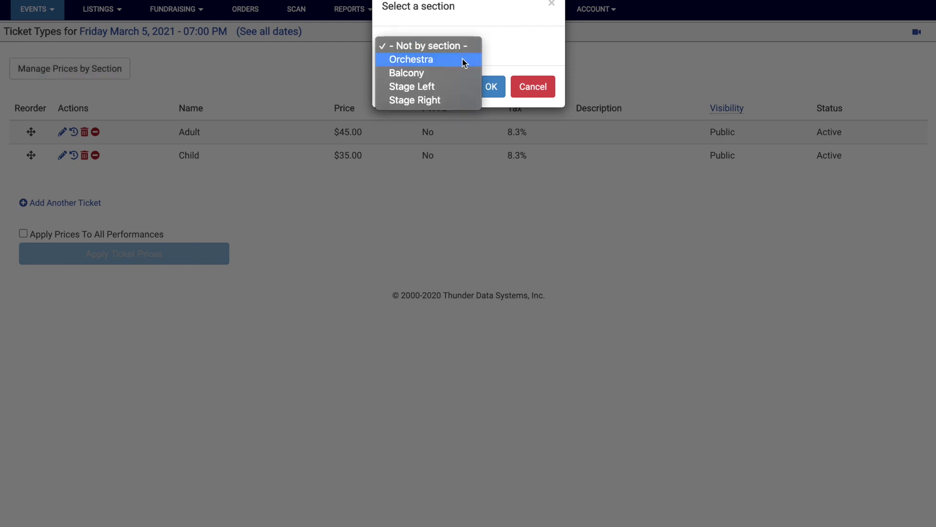
left_click(463, 60)
left_click(490, 86)
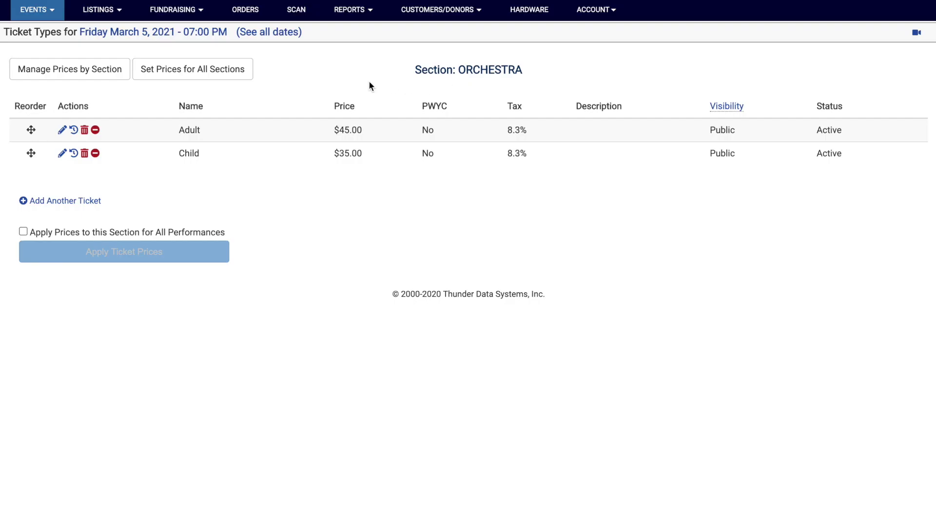
- Set the Orchestra section's Child ticket price to $45.00 and save it
left_click(62, 153)
left_click(386, 160)
key("BackSpace")
type("45.00")
left_click(64, 158)
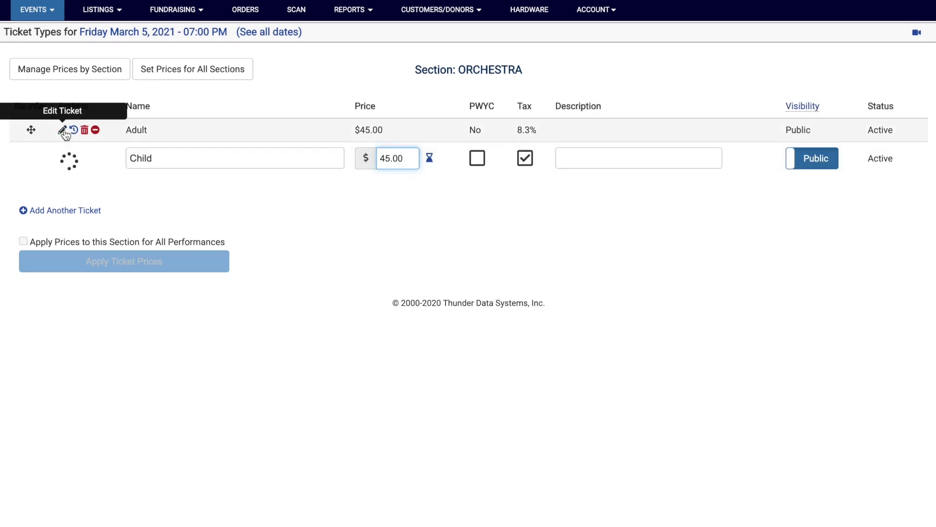
- Set the Orchestra section's Adult ticket price to $55.00 and save it
left_click(62, 129)
left_click(385, 131)
key("BackSpace")
type("55.00")
left_click(65, 135)
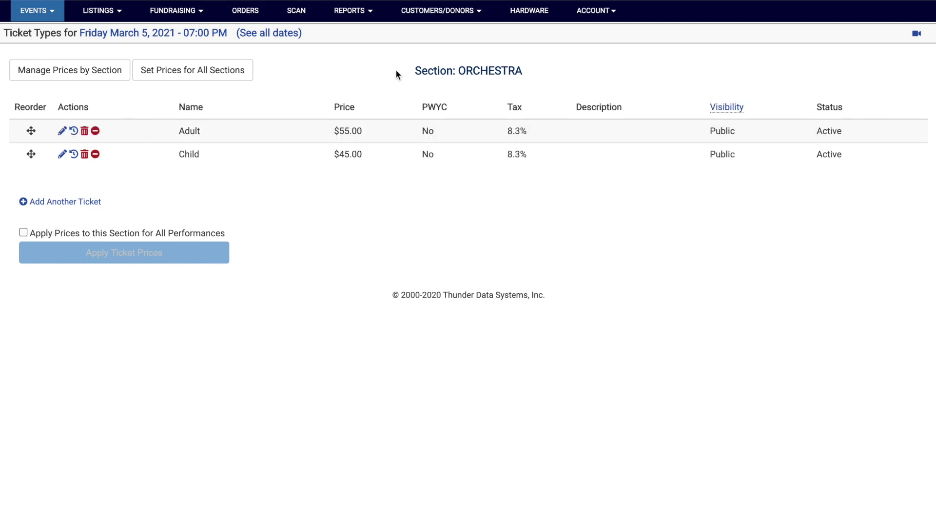
- Apply the Orchestra section's ticket prices to all performances of the event
left_click(23, 233)
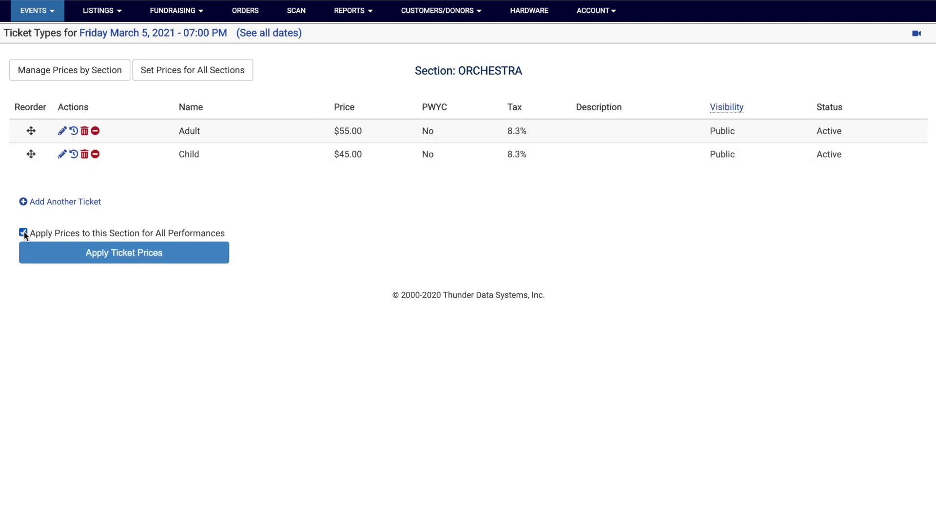
left_click(35, 261)
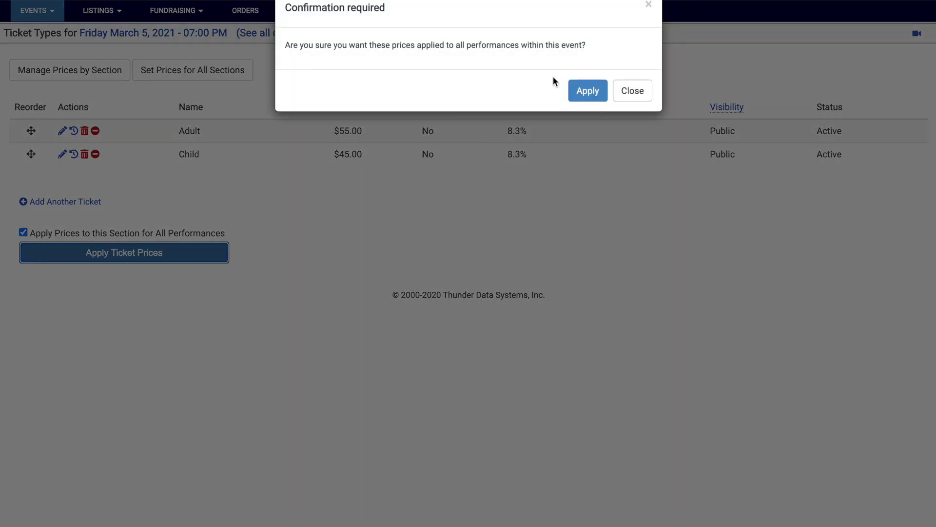
left_click(575, 96)
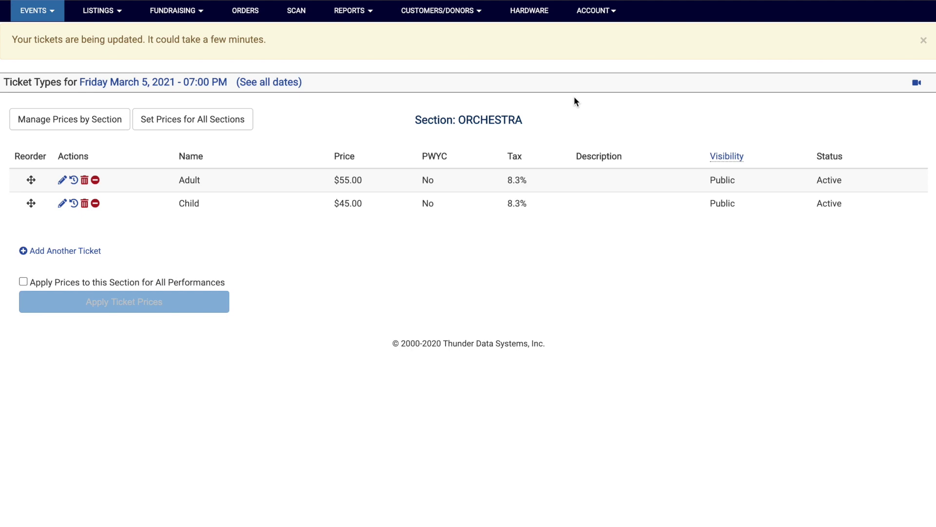
- Set the Child ticket price for all sections of the Friday March 5, 2021 03:30 PM Hamlet performance to $30.00 and save it
left_click(295, 84)
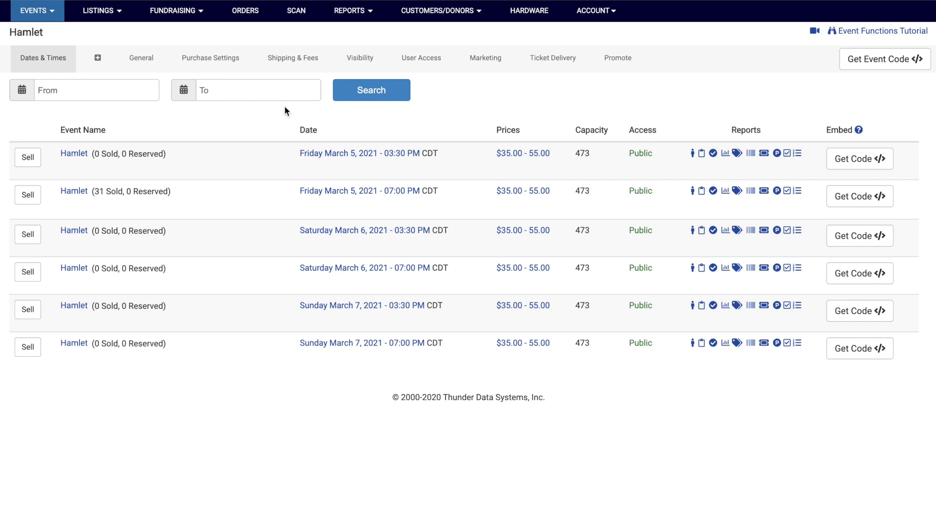
mouse_move(171, 154)
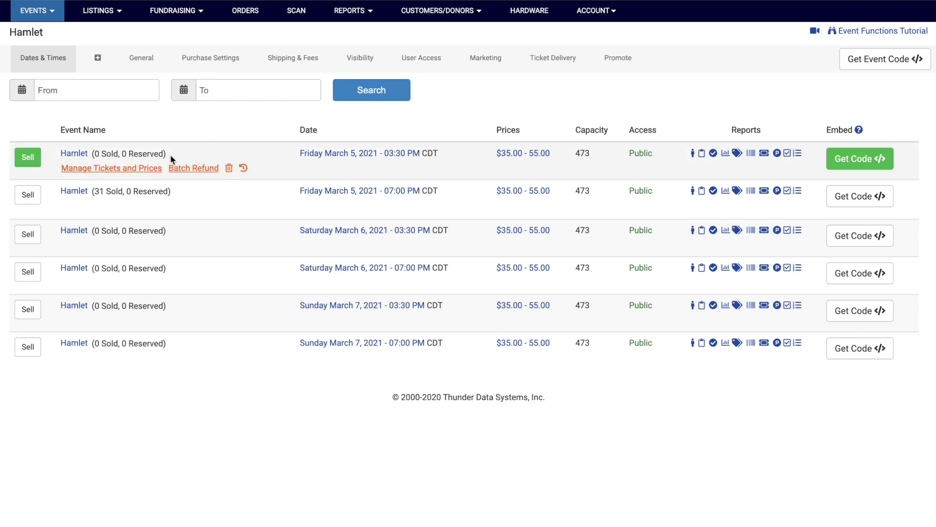
left_click(103, 170)
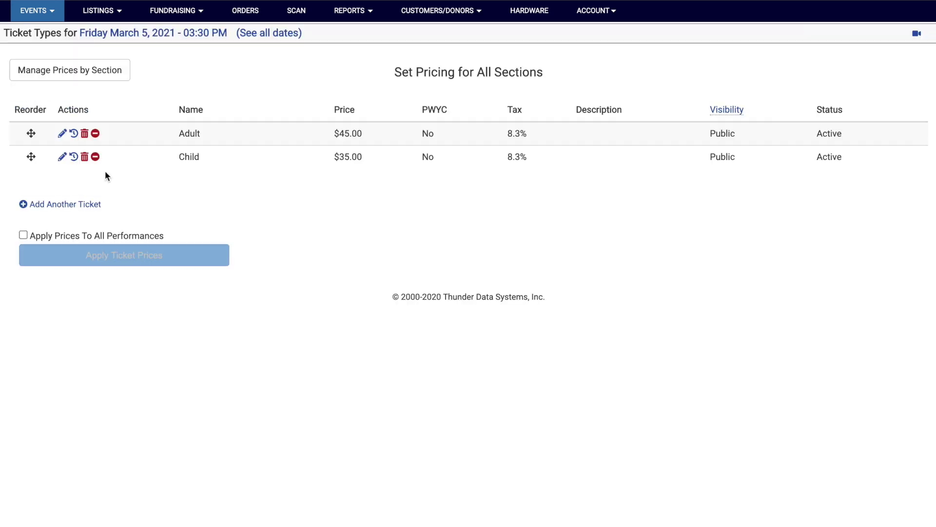
left_click(62, 157)
left_click(390, 162)
key("BackSpace")
type("0")
left_click(65, 162)
- Set the Adult ticket price for all sections of the same performance to $40.00 and save it
left_click(62, 133)
left_click(390, 138)
key("BackSpace")
type("0")
left_click(66, 140)
- Start a sale for the Friday March 5, 2021 07:00 PM performance with Orchestra Row C seats 101 and 102
left_click(262, 34)
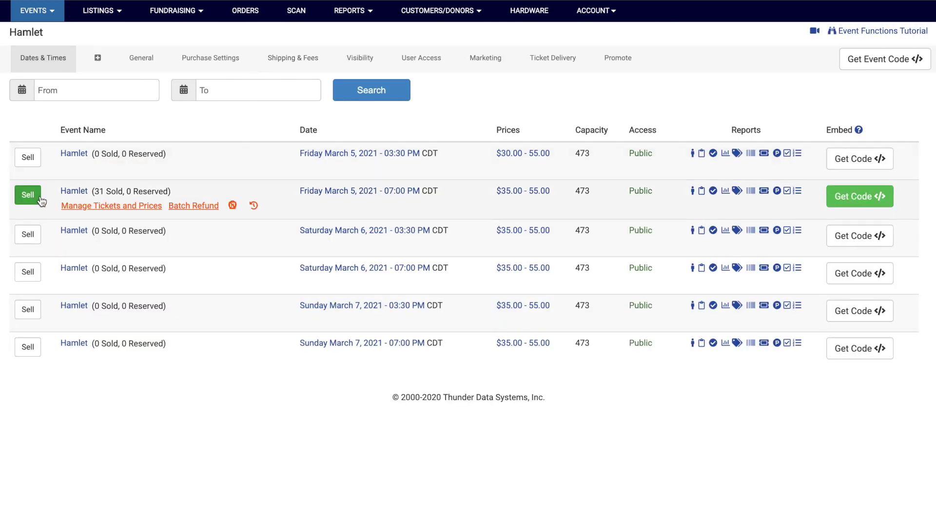
left_click(28, 195)
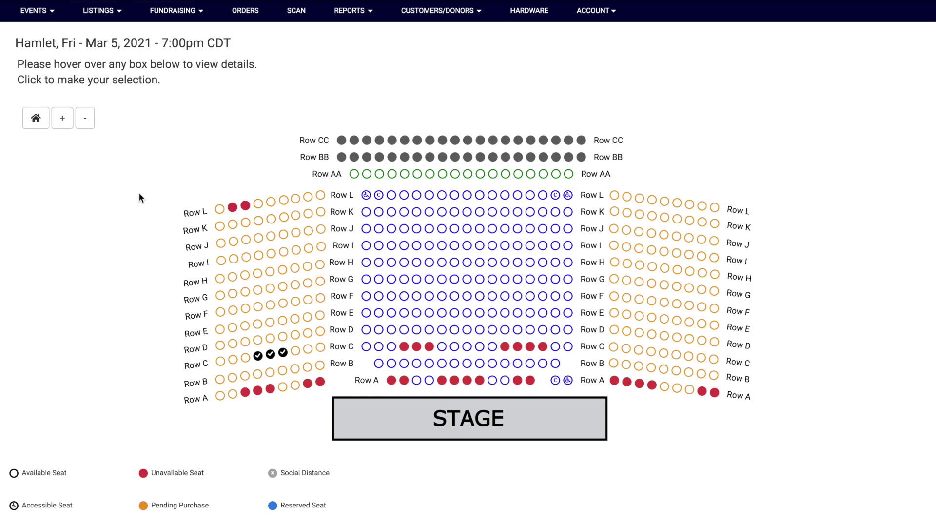
left_click(366, 346)
left_click(378, 347)
scroll(368, 359, "down", 2)
left_click(49, 512)
- Answer how the customer found out with Facebook and assign the Child ticket type to Orchestra Row C seat 101
left_click(391, 154)
left_click(237, 181)
left_click(542, 87)
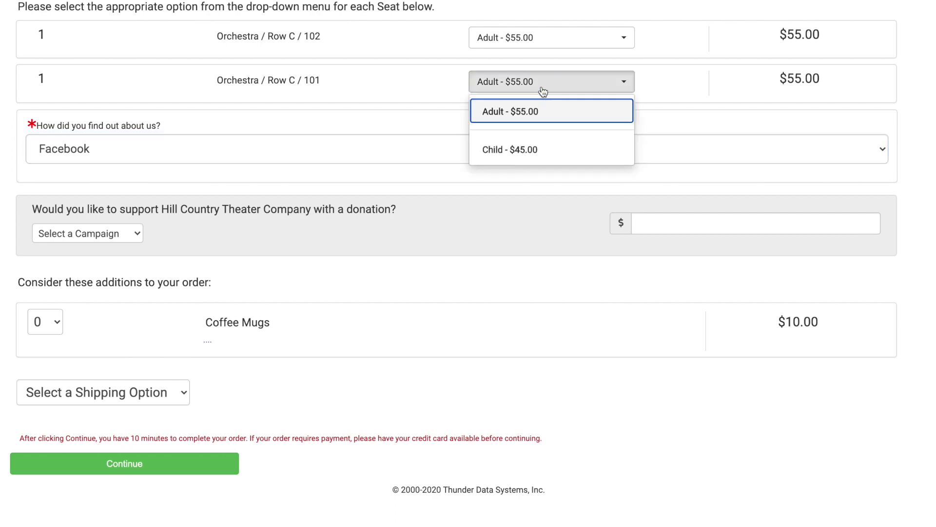
left_click(533, 149)
- Choose electronic delivery as the order's shipping option and continue to payment
left_click(181, 420)
left_click(209, 438)
left_click(213, 490)
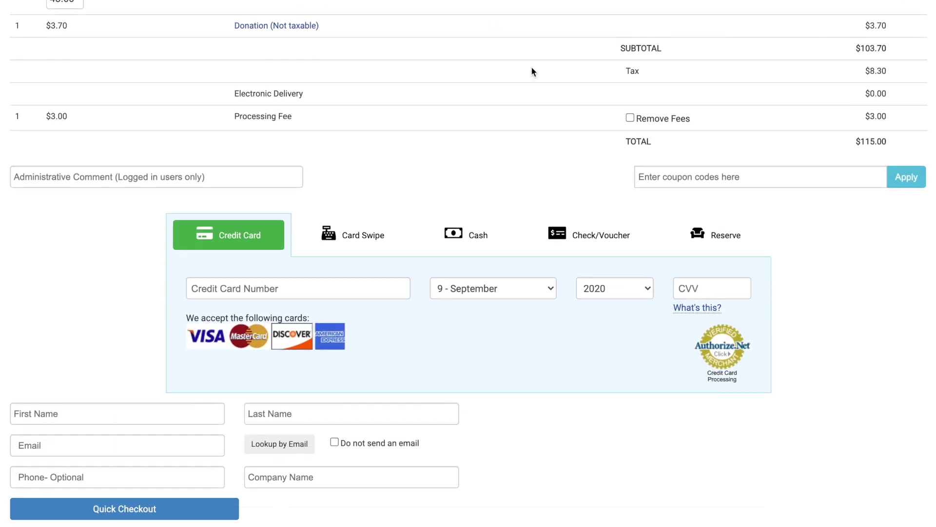
- Check out the order as a cash payment for the existing customer found by first and last name
scroll(531, 71, "down", 1)
left_click(490, 209)
left_click(217, 315)
type("John")
left_click(310, 317)
type("Doe")
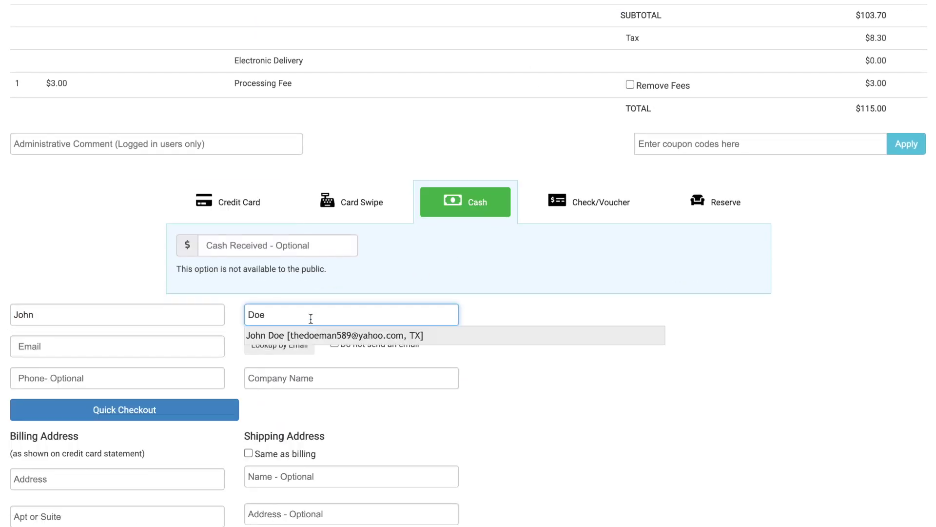
left_click(310, 335)
scroll(382, 319, "down", 8)
left_click(86, 507)
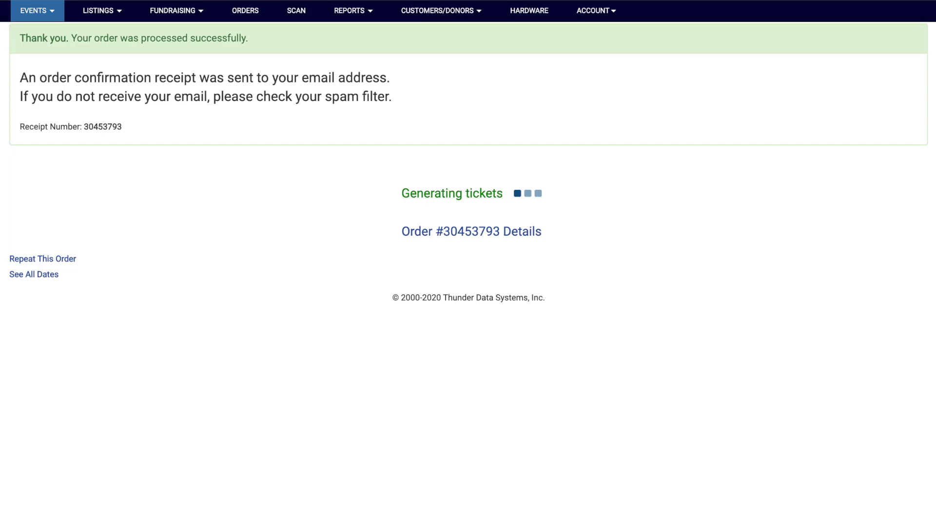